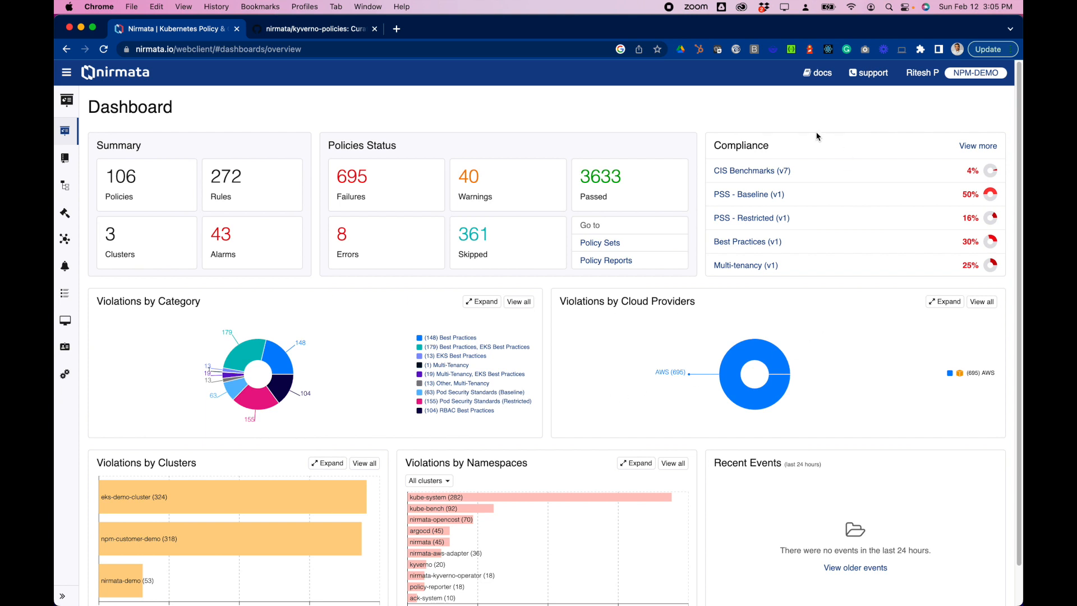
Step: Start a new user-managed compliance standard named "EKS Best Practices" with version v1
click(978, 147)
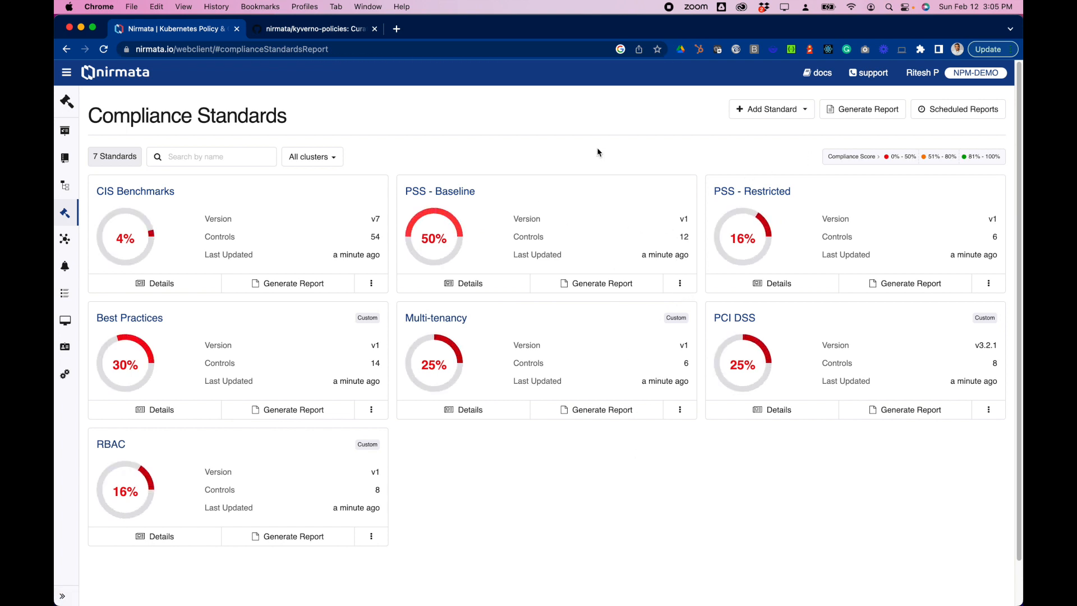
click(804, 110)
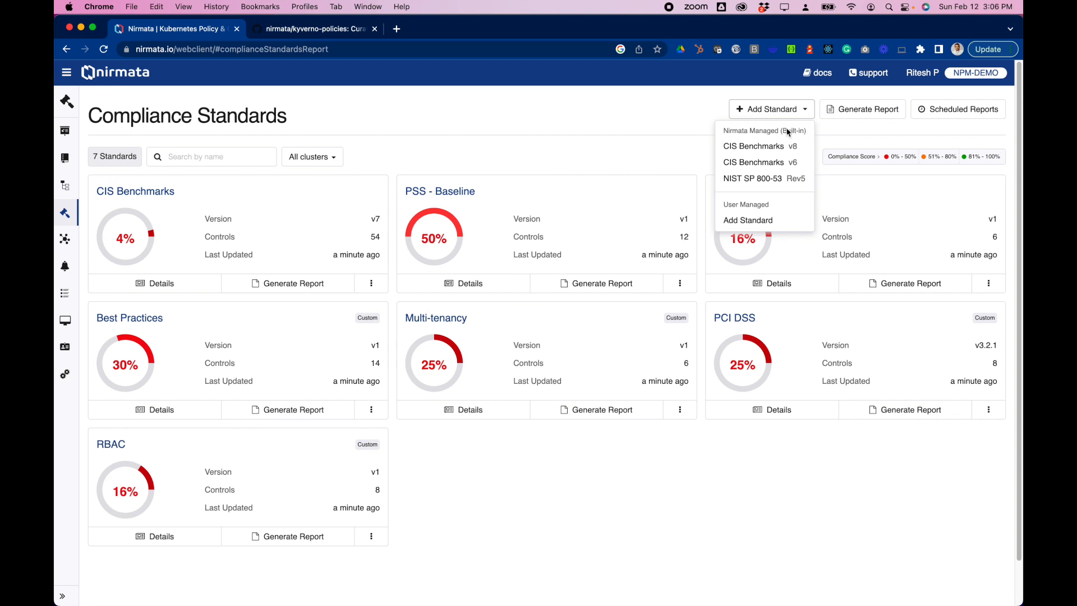
click(770, 221)
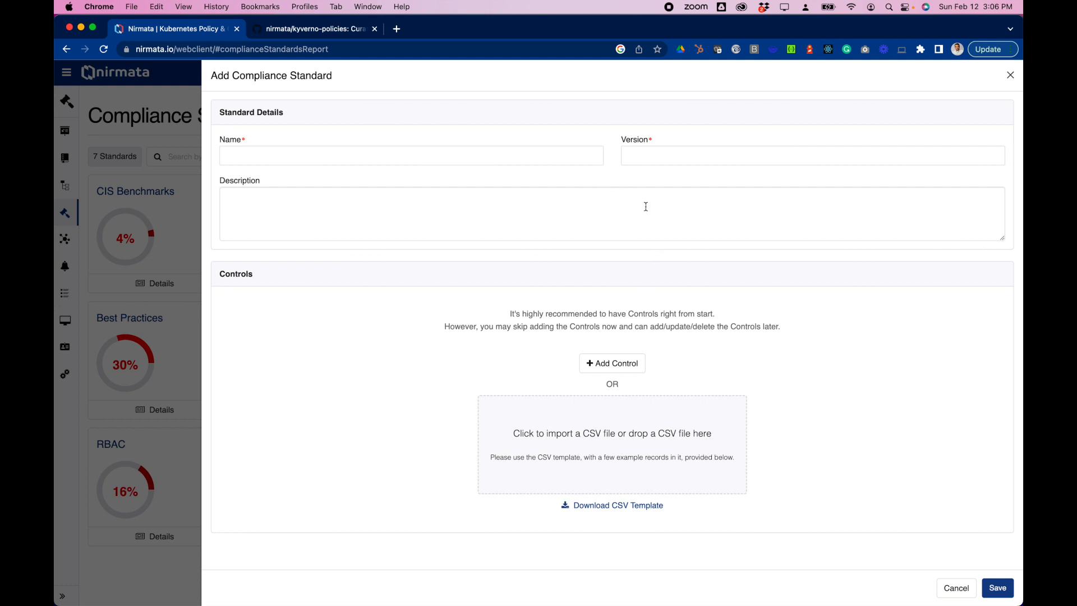
click(532, 161)
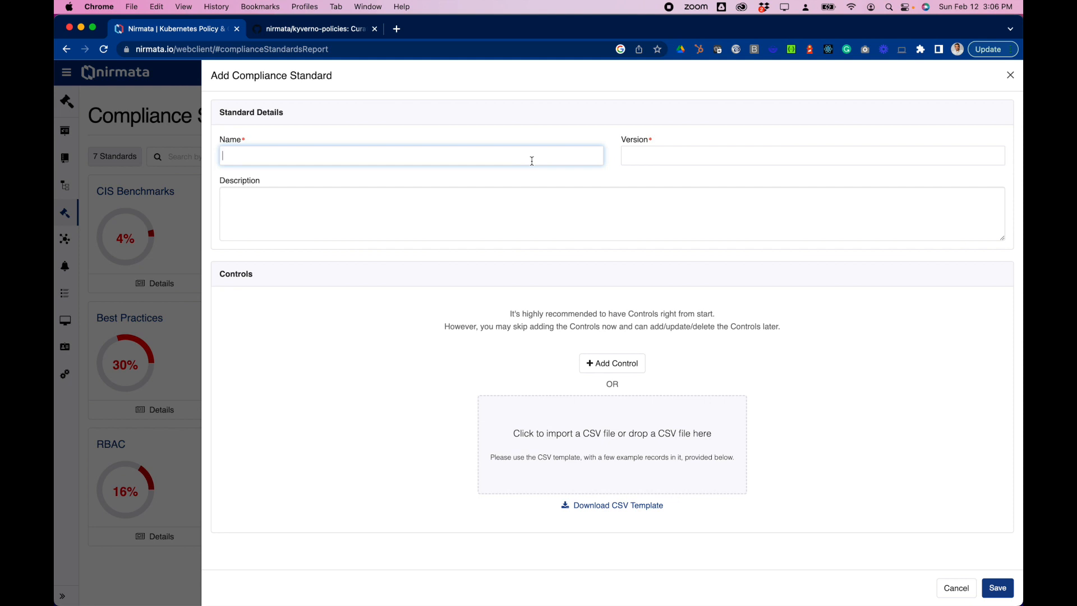
text(EKS Best PRa)
text(actices)
key(Tab)
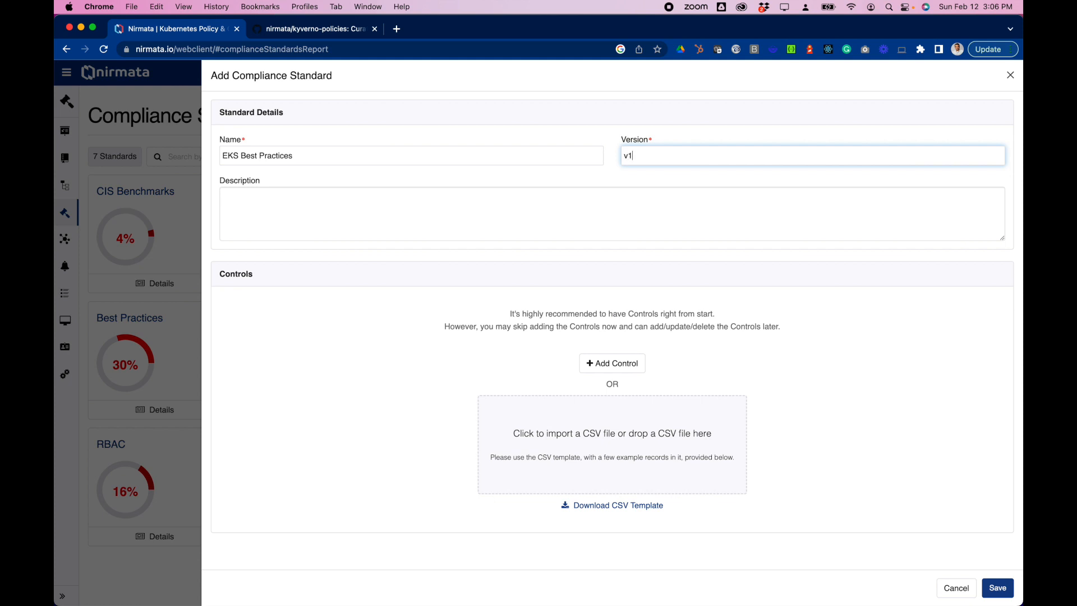
Step: Fill in the standard's description as "EKS Best Practices for compliance with EKS recommendations"
click(429, 197)
triple_click(343, 153)
key(super+c)
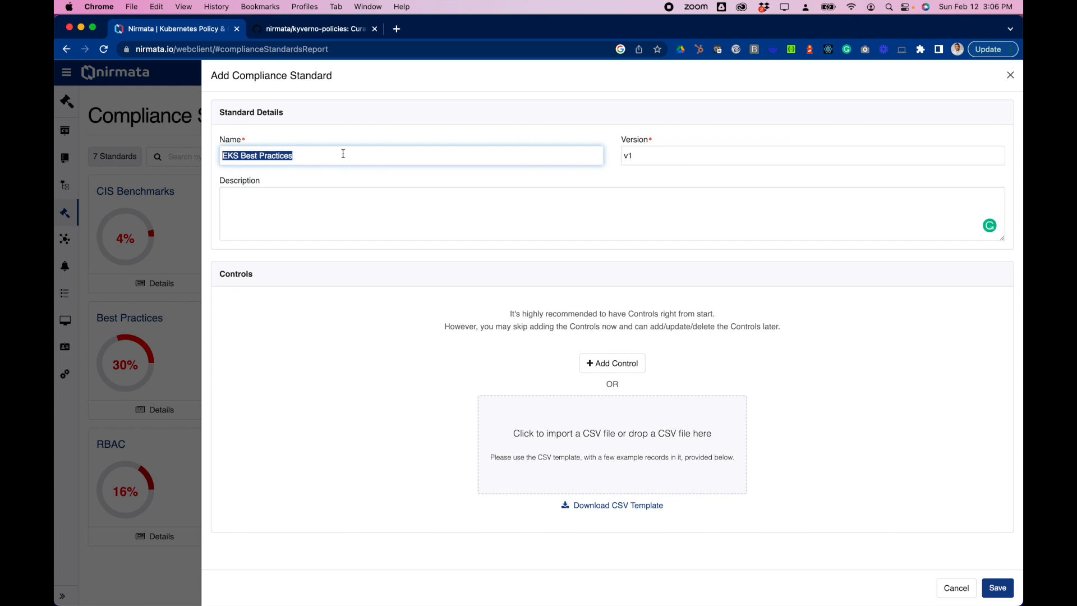
click(313, 200)
key(super+v)
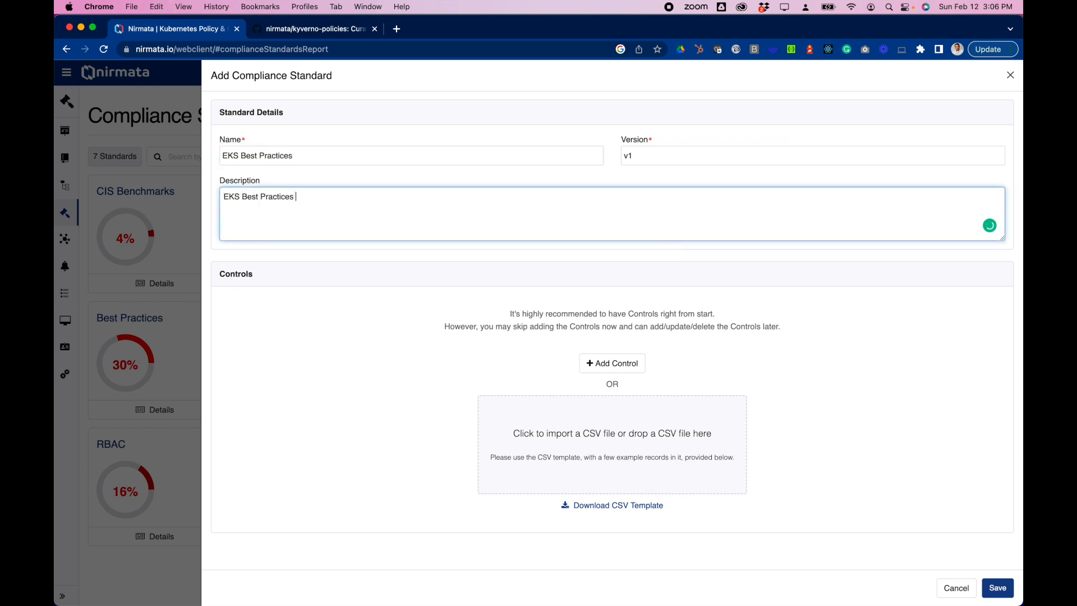
text(for compliance with EKS recommed)
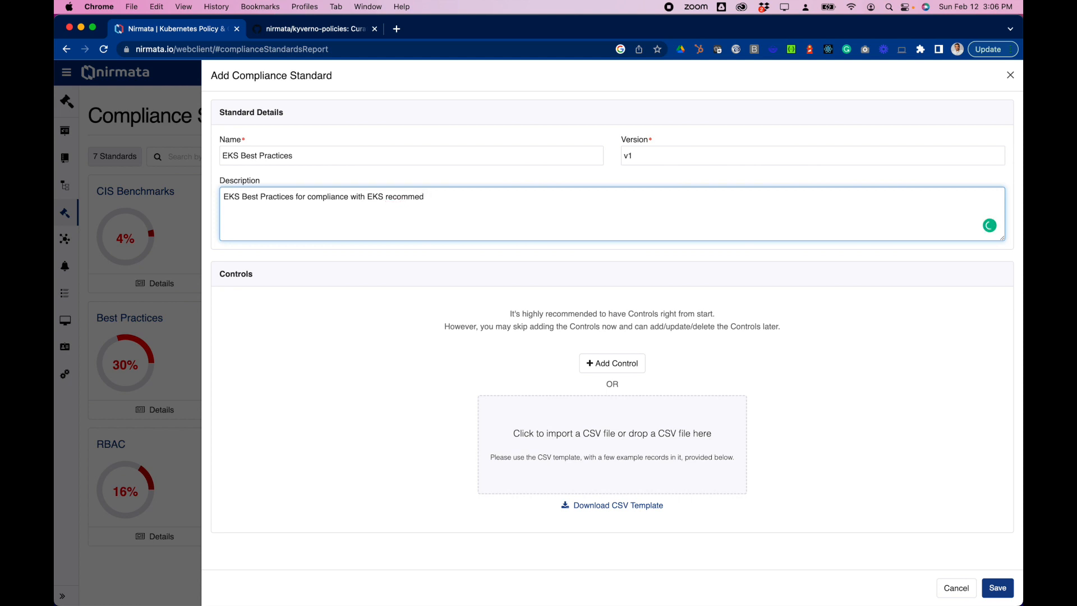
text(adations)
Step: Download the CSV template for the standard's controls and open it in Excel
key(super+Tab)
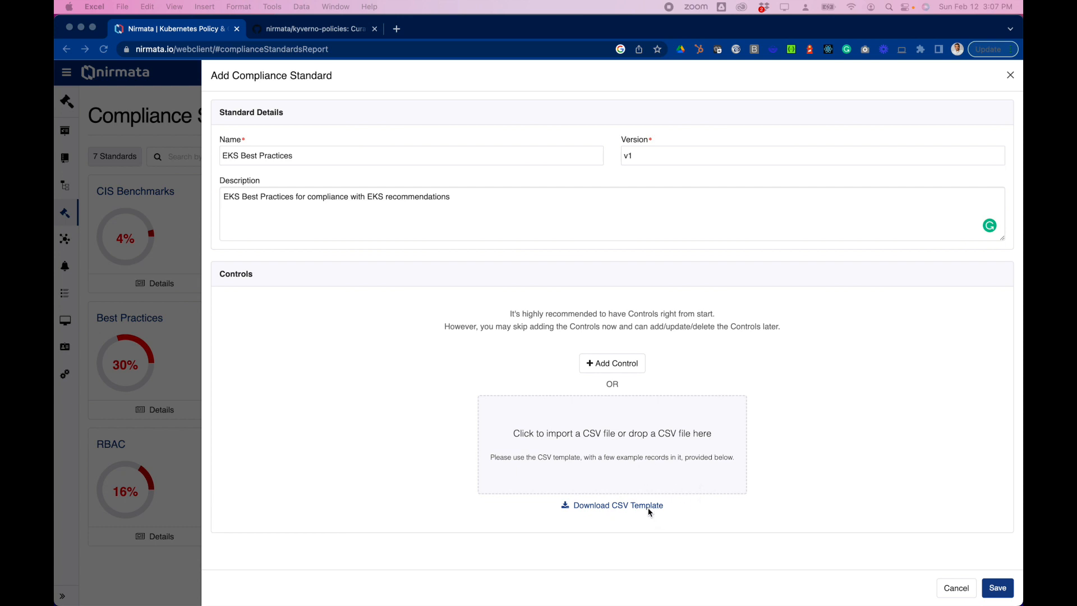
click(632, 512)
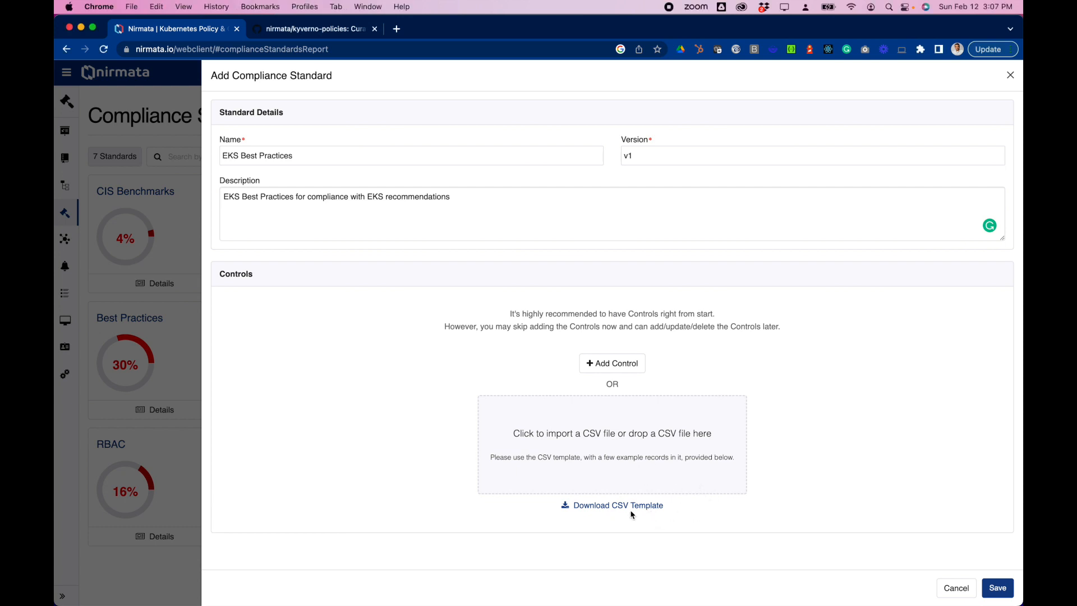
click(584, 507)
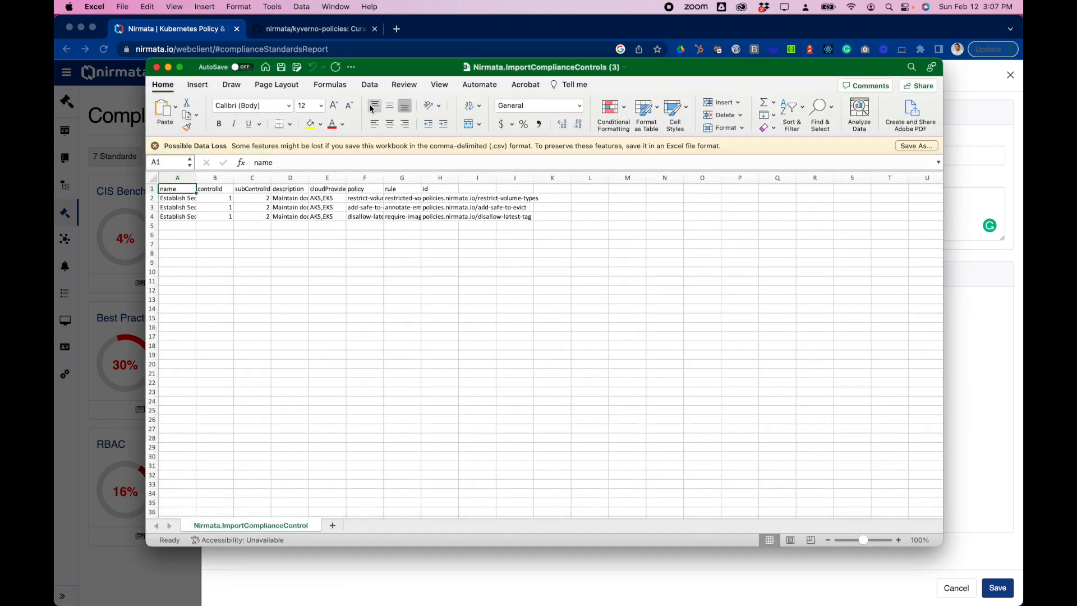
Step: Widen the template's columns and clear the sample records in rows 2 to 4, keeping the header row
drag(196, 177, 738, 178)
drag(152, 198, 152, 222)
key(Delete)
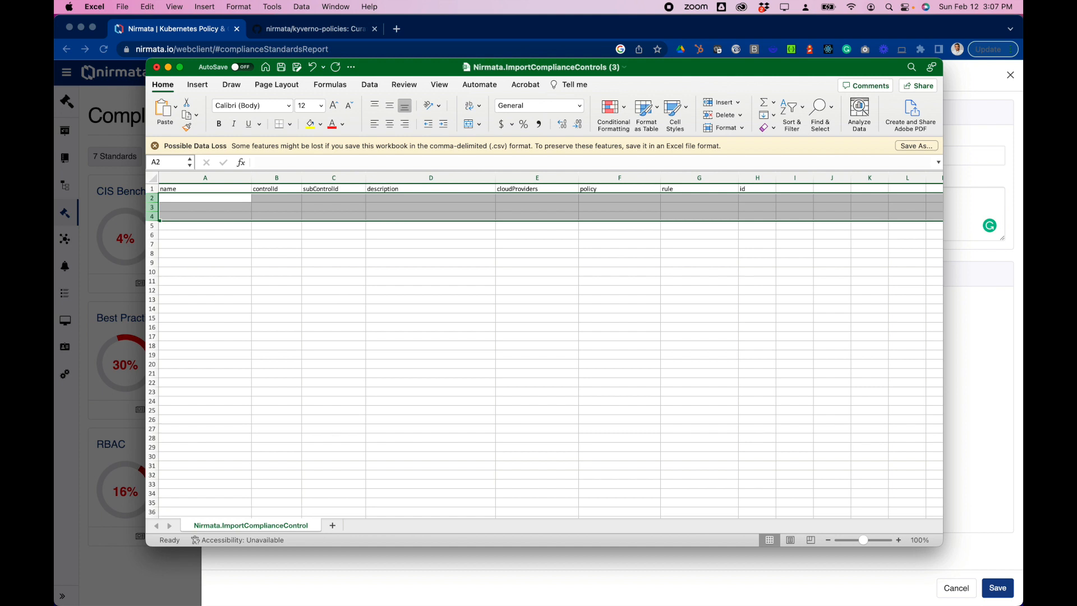
Step: Paste the copied EKS control records into the template starting at cell A2, below the headers
key(super+Tab)
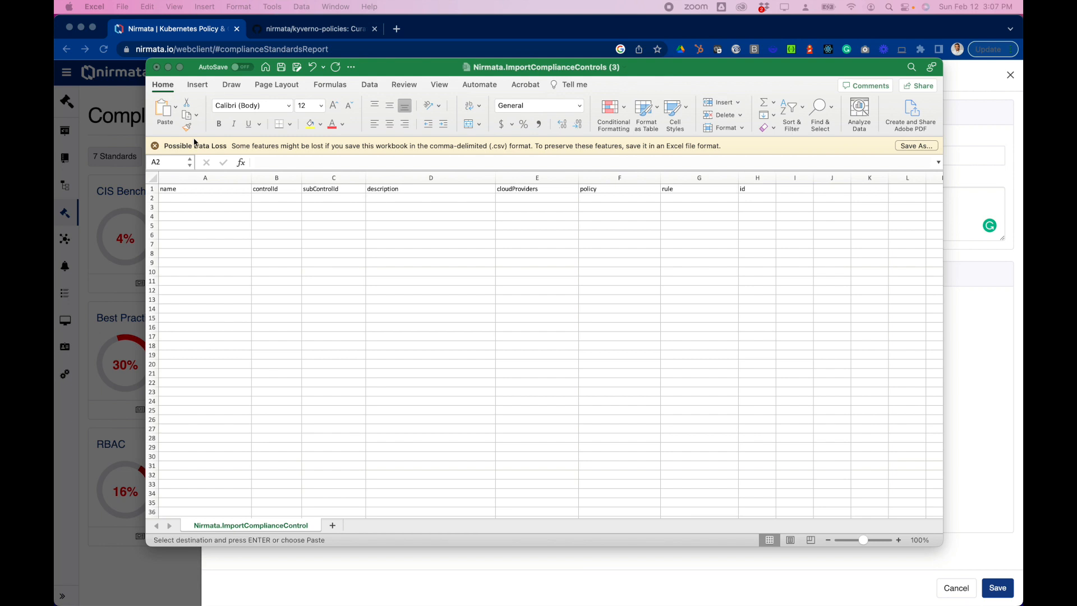
click(197, 198)
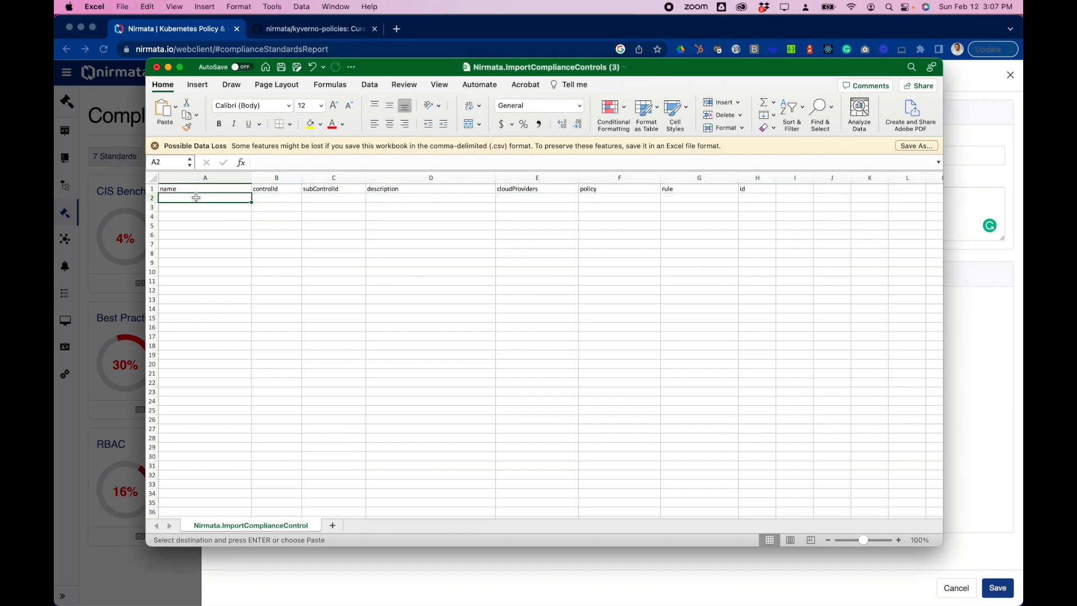
key(super+v)
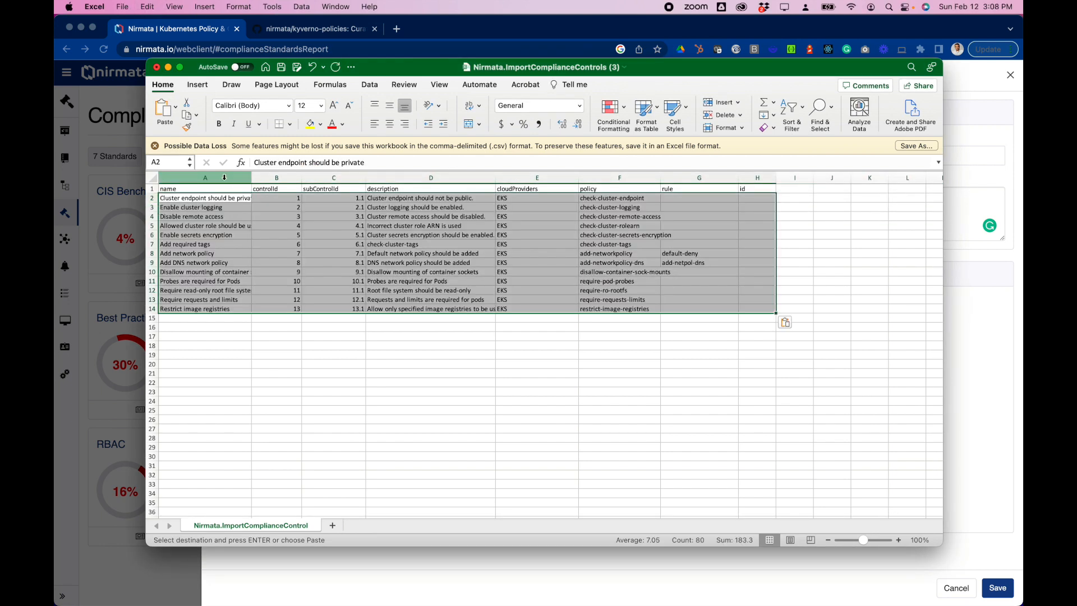
click(296, 344)
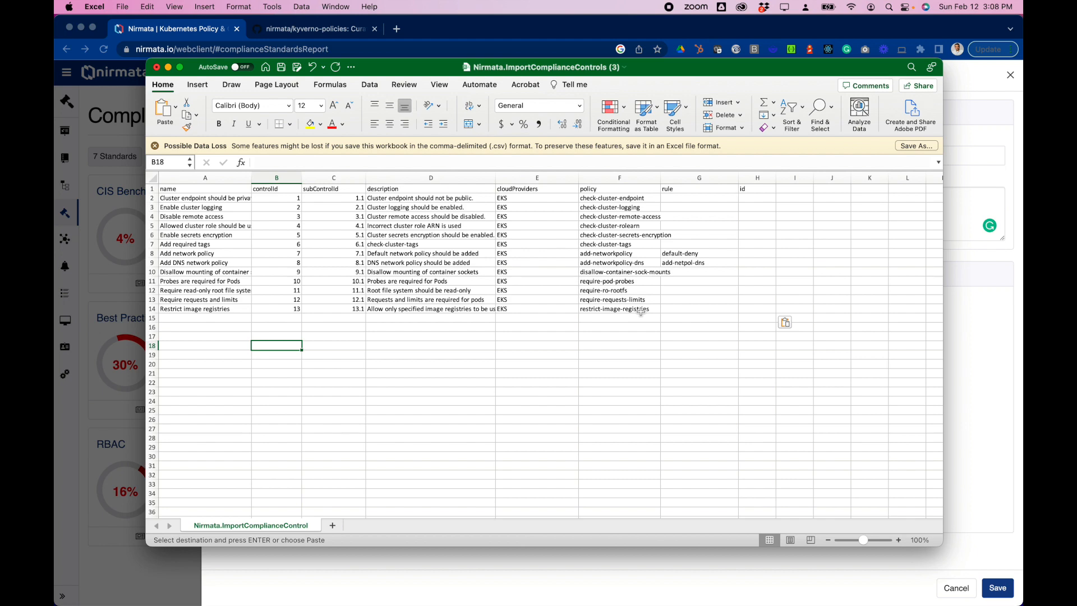
Step: Look through the eks-best-practices and pod-security folders of the nirmata/kyverno-policies GitHub repository, and return to the compliance standard form
click(317, 34)
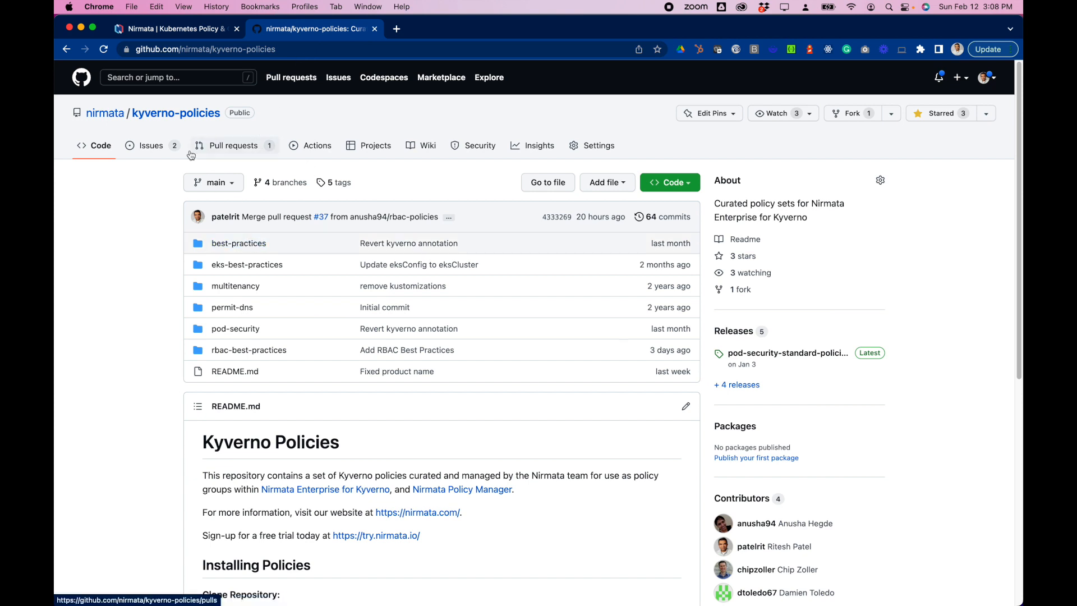
click(252, 270)
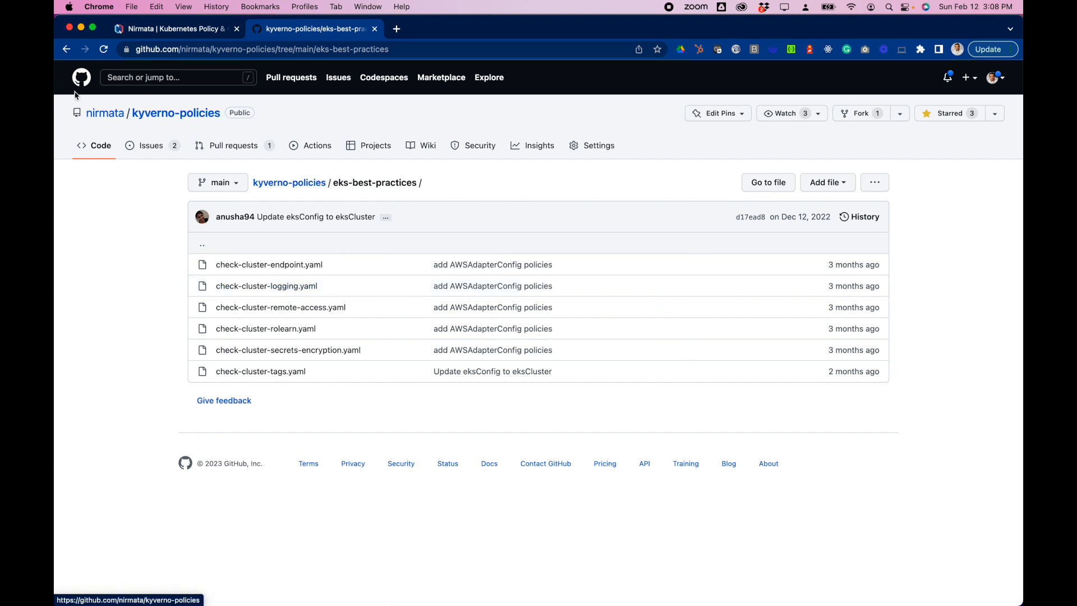
click(67, 49)
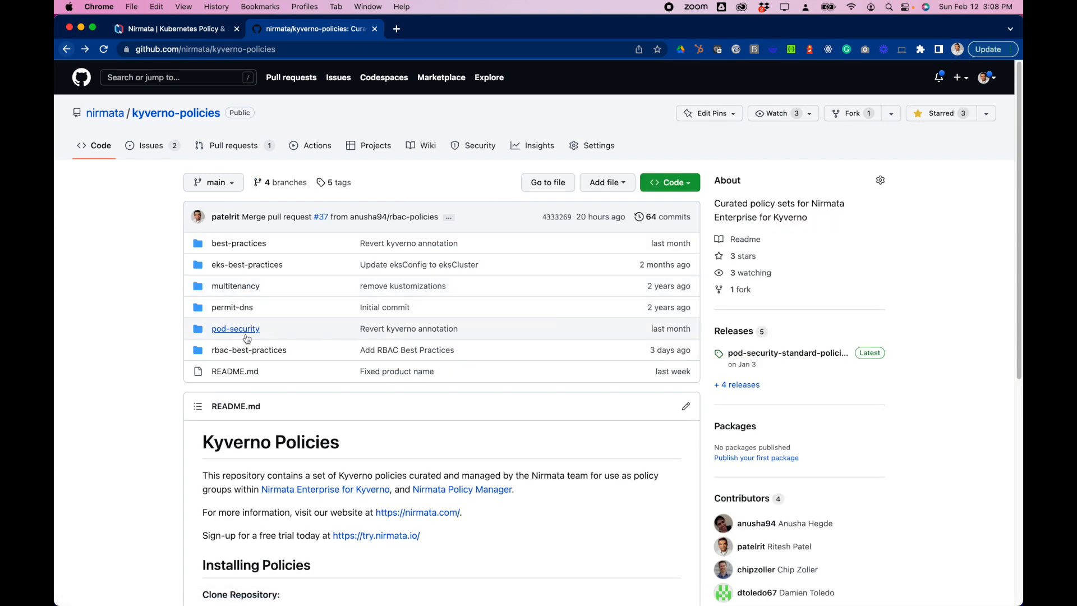
click(240, 330)
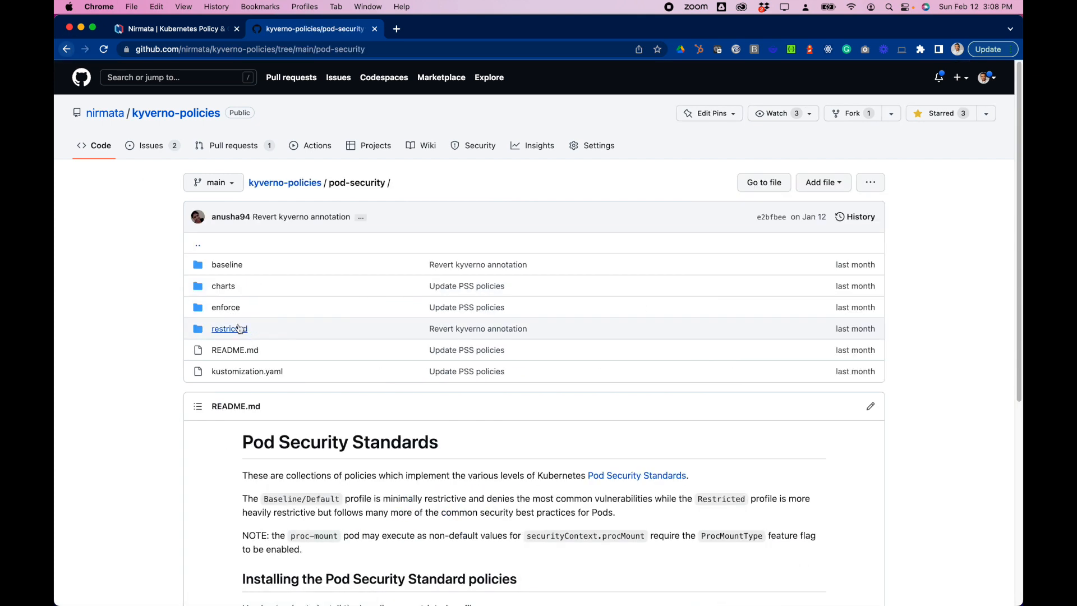
click(67, 49)
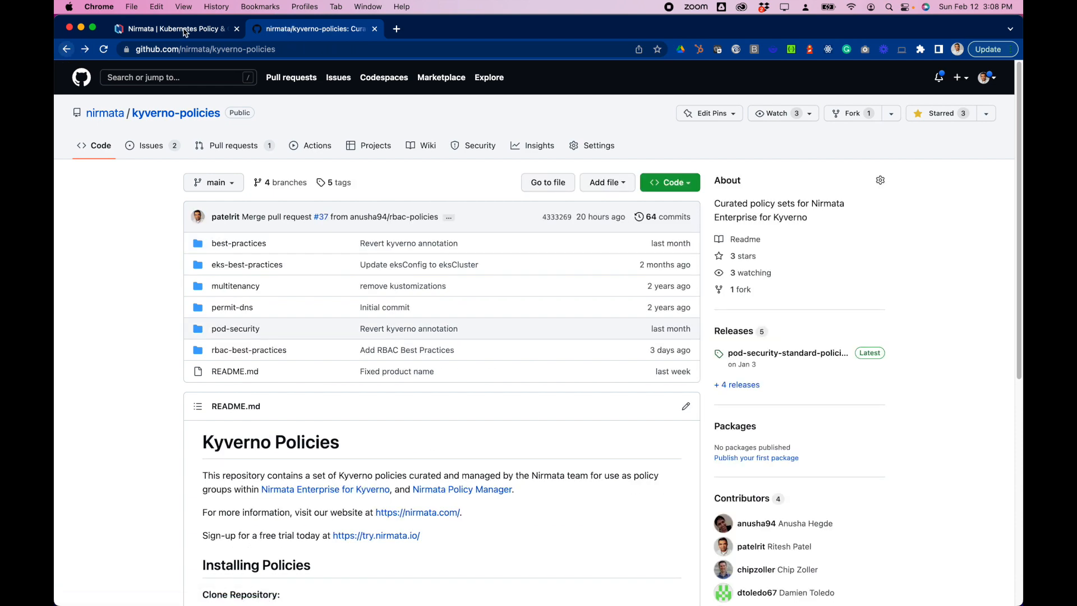
click(185, 31)
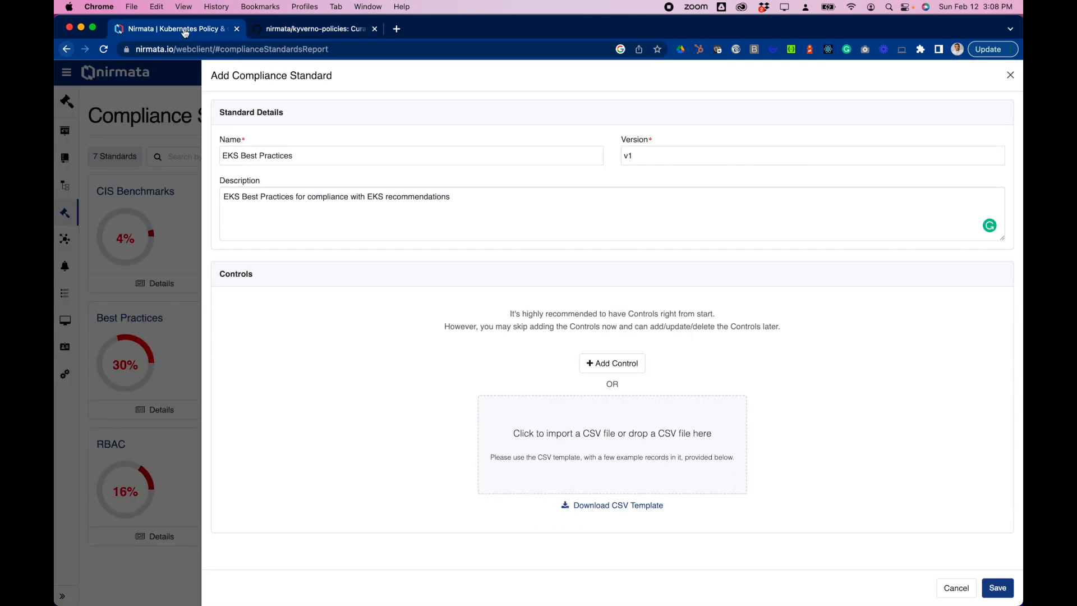
Step: Switch back to Excel and save the filled-in controls CSV file
key(super+Tab)
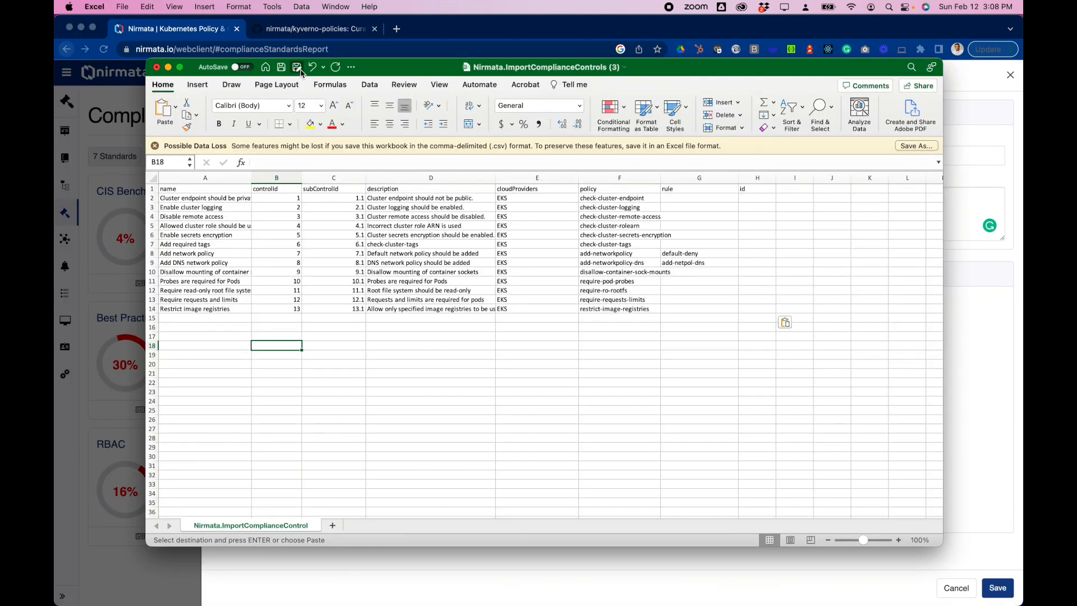
click(281, 67)
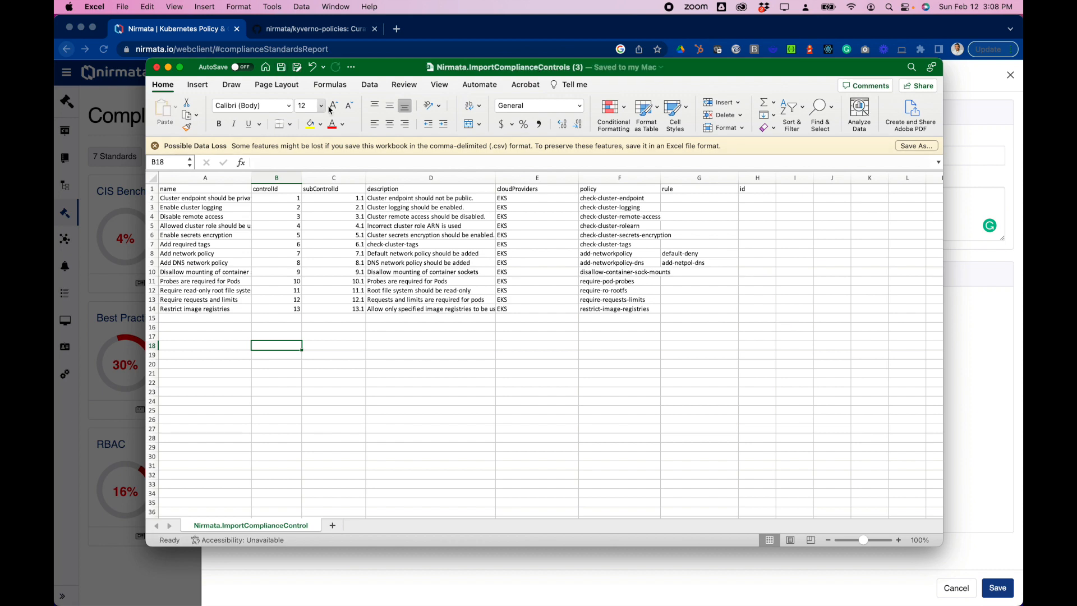
Step: Import "Nirmata.ImportComplianceControls (3).csv" from Downloads as the controls in Nirmata and save the new compliance standard
click(979, 297)
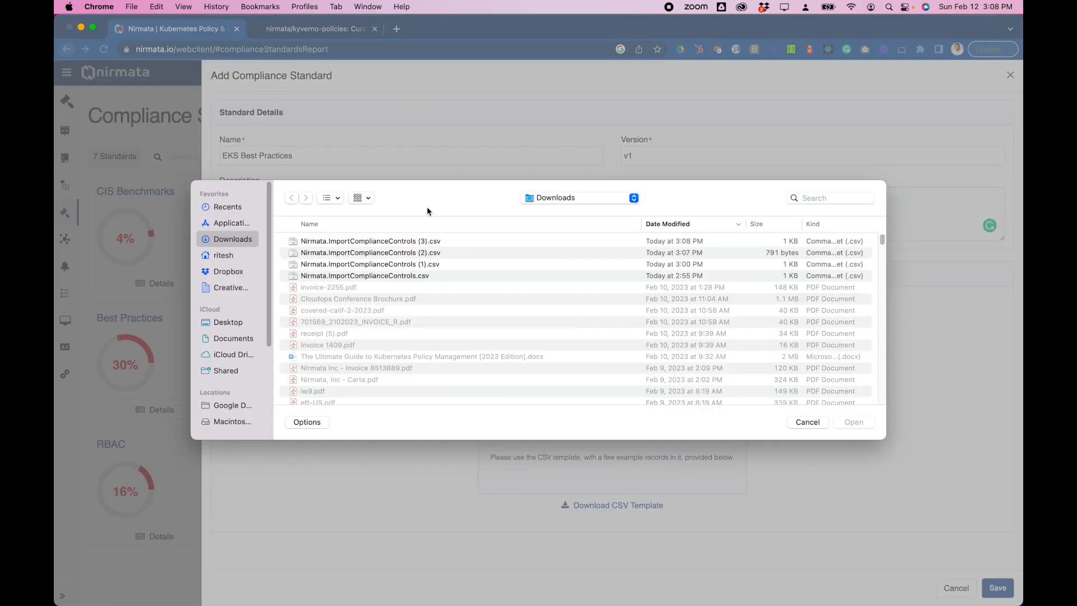
click(434, 241)
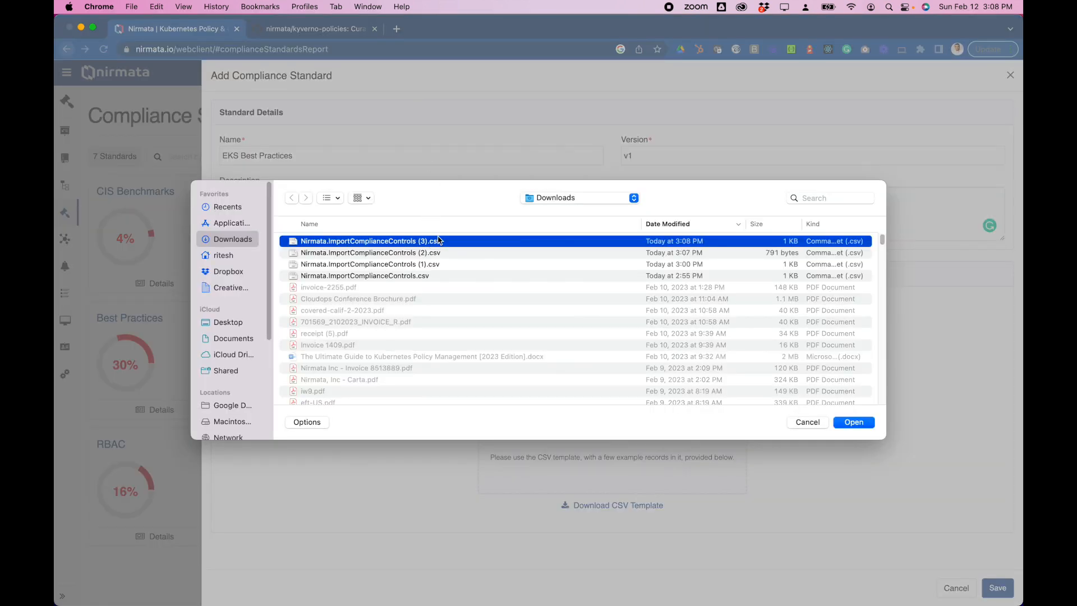
click(853, 423)
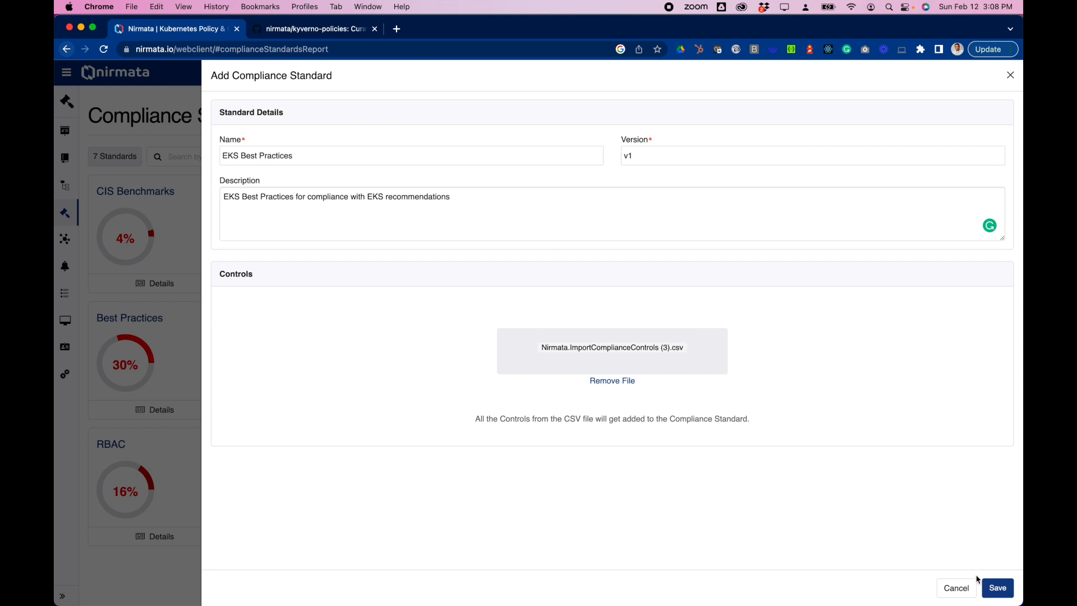
click(998, 588)
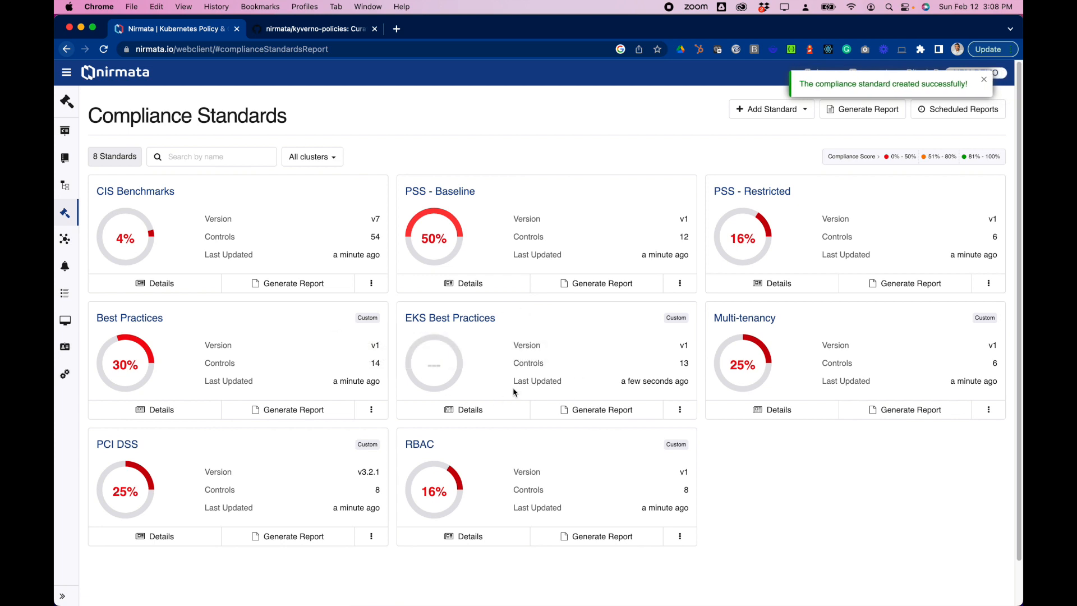
Step: Open the EKS Best Practices standard and review its imported controls on both pages, plus its cluster list
click(478, 322)
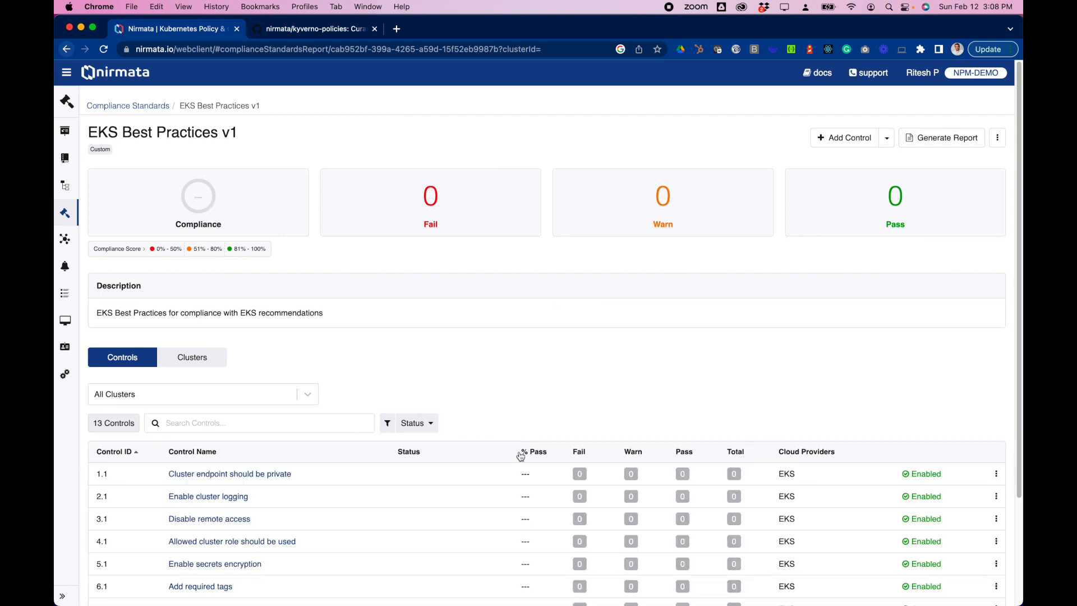
scroll(521, 455, down, 2)
scroll(520, 455, down, 3)
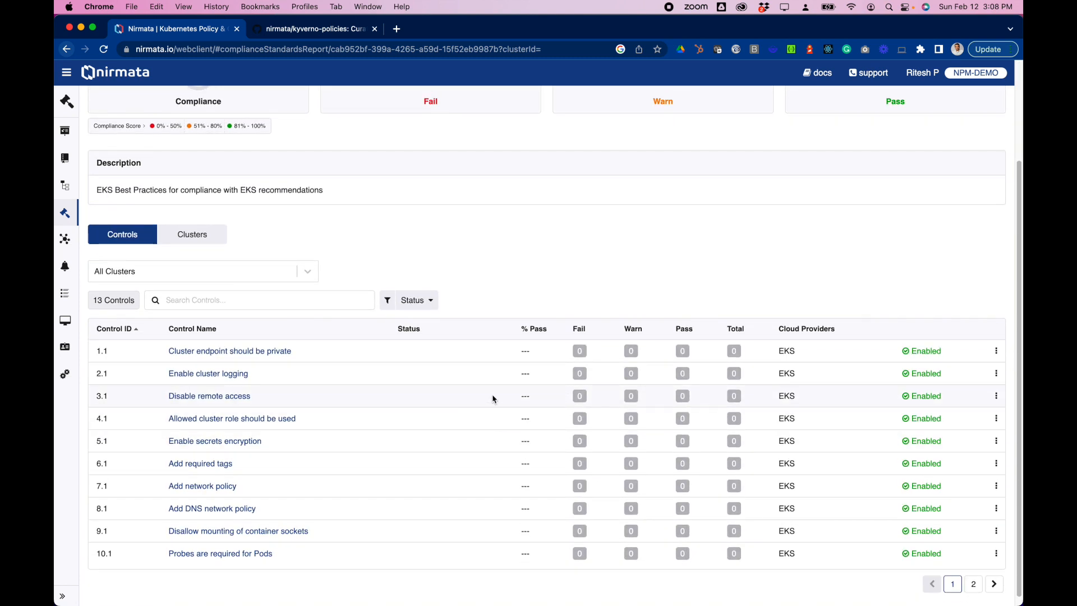
click(973, 576)
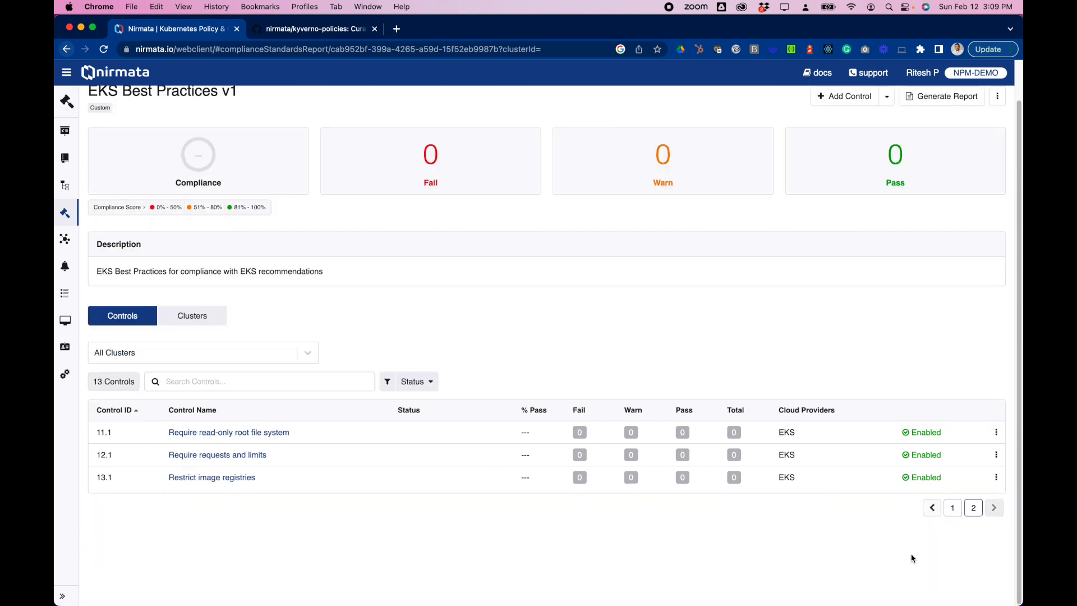
click(205, 319)
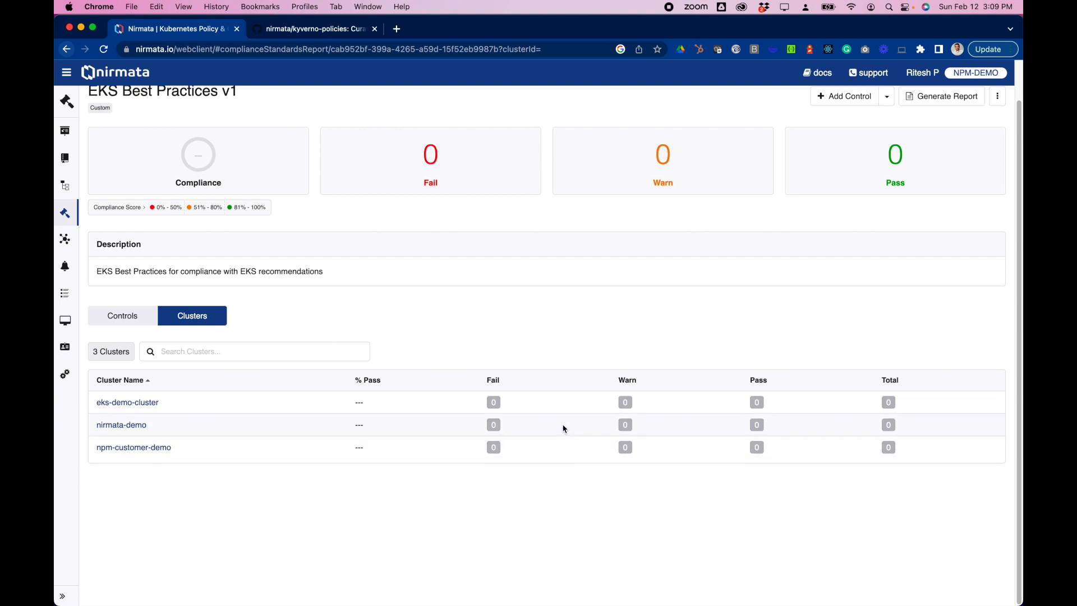
Step: Return to the standard's controls and examine the compliance score and each control's status on both pages
click(142, 319)
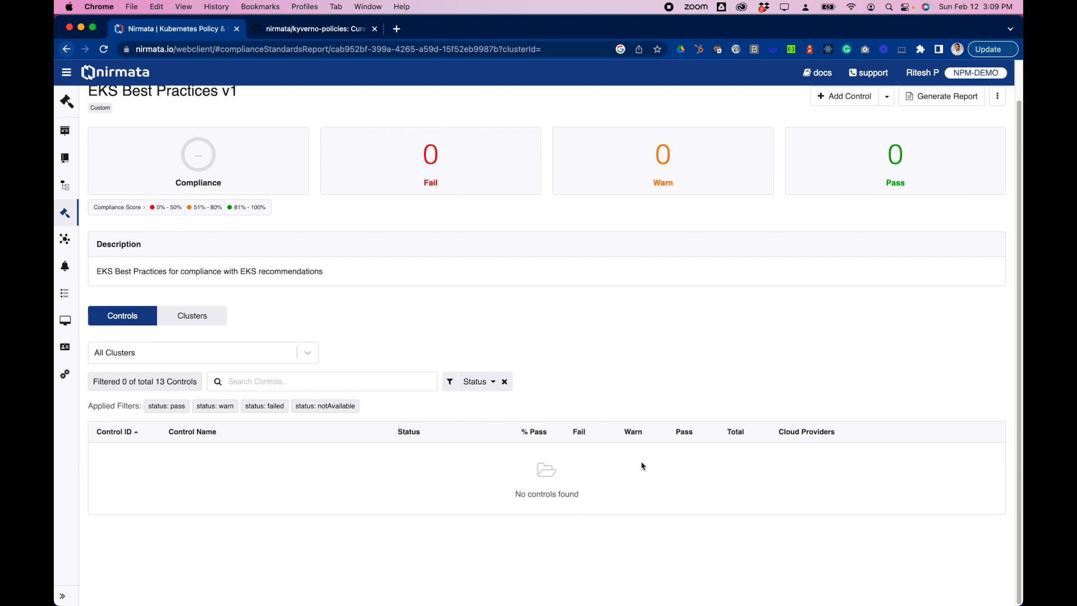
scroll(407, 301, up, 2)
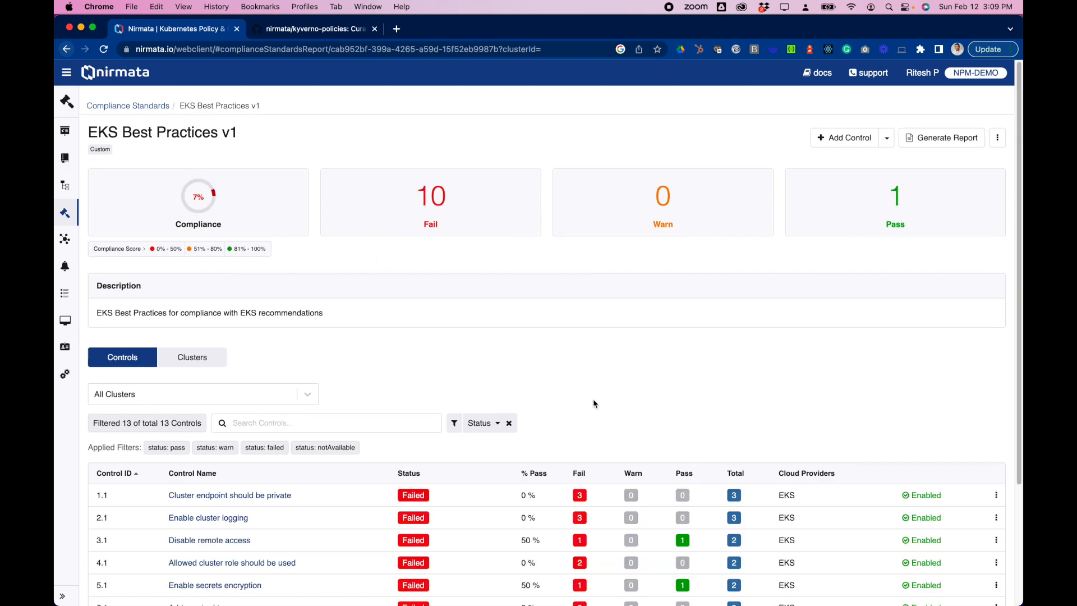
scroll(533, 392, down, 2)
scroll(533, 392, down, 3)
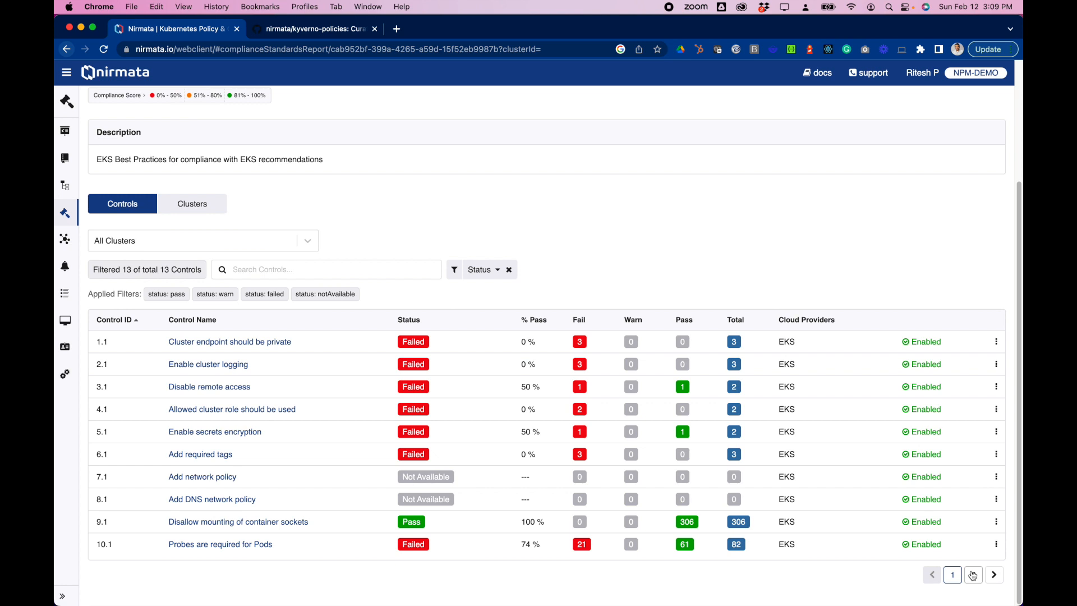
click(994, 577)
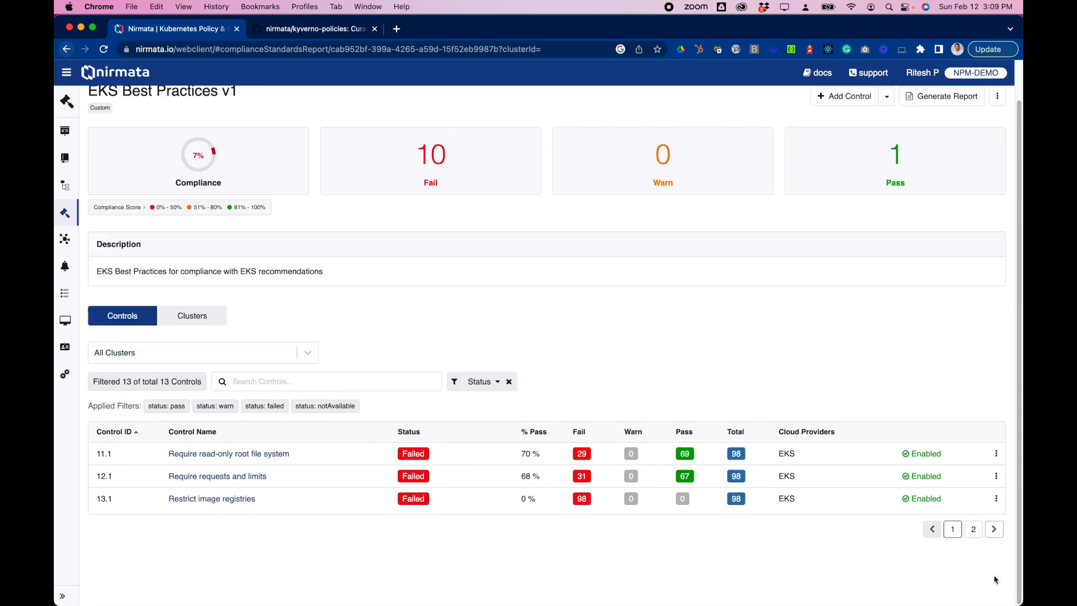
Step: Check the EKS Best Practices results per cluster and return to the Compliance Standards overview
click(207, 322)
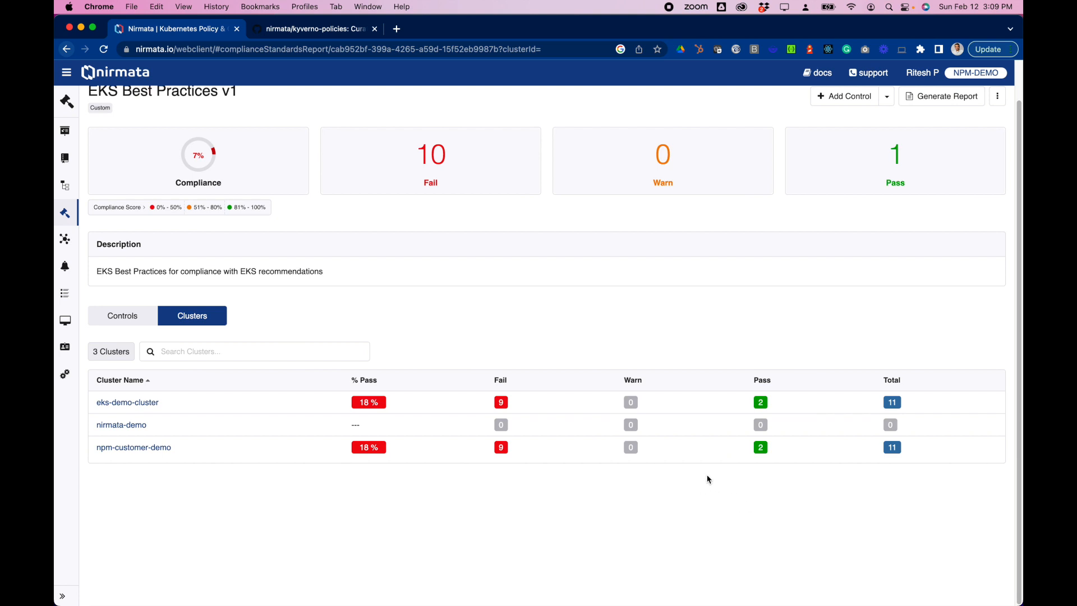
scroll(432, 443, up, 2)
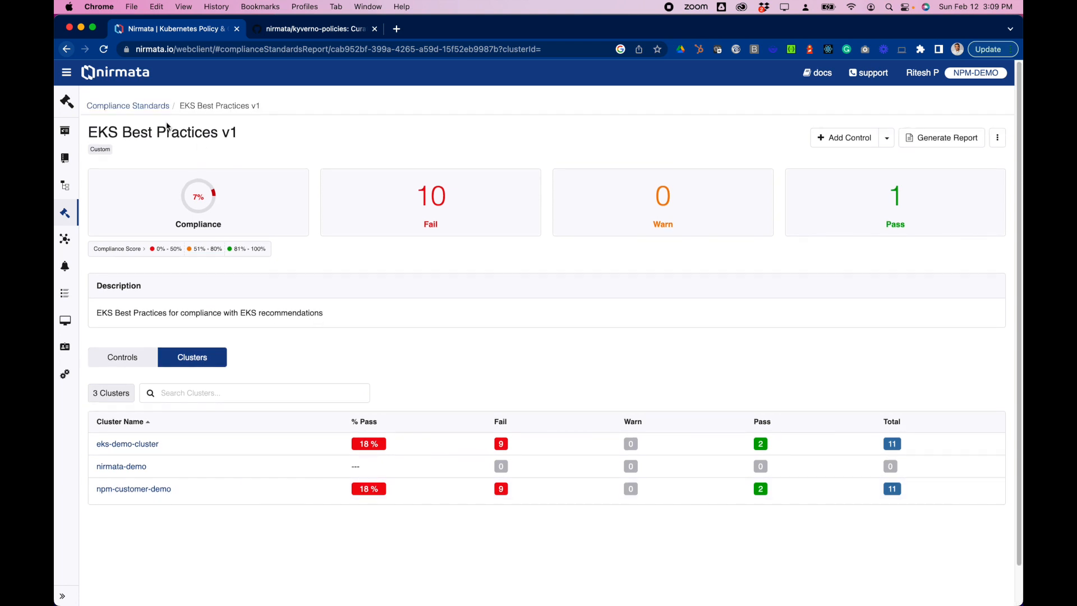
click(145, 107)
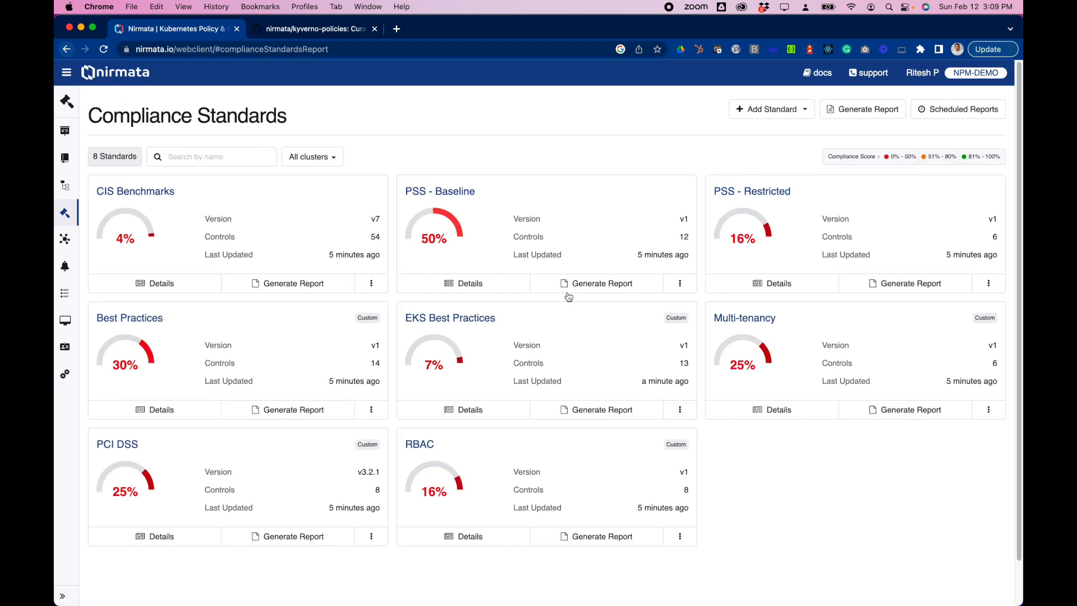